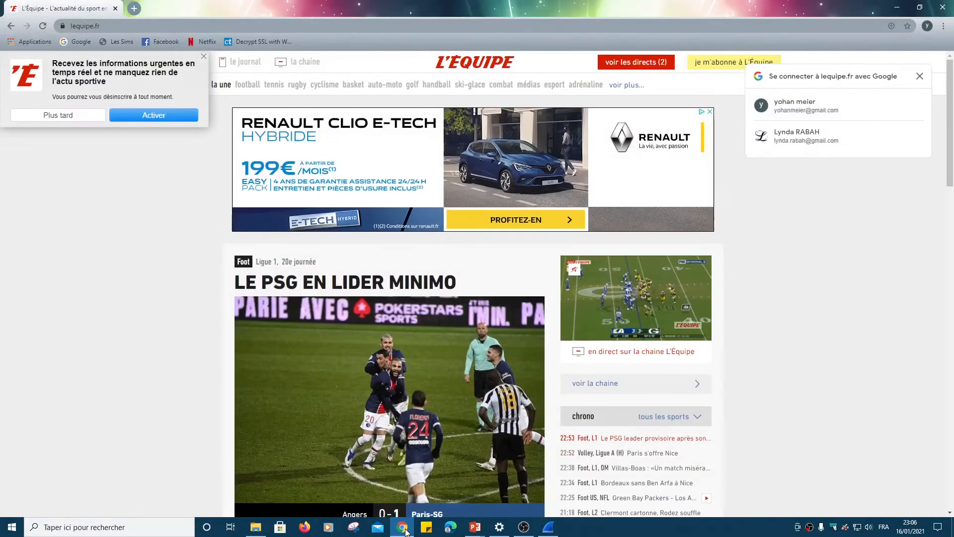
Open a new browser tab and search Google for youtube to generate network traffic
click(133, 8)
click(413, 213)
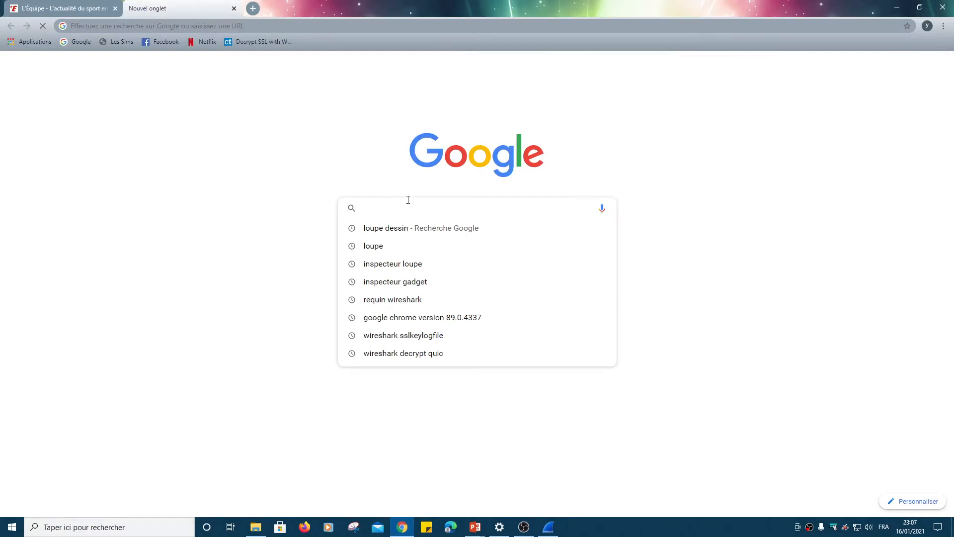
text(youtub)
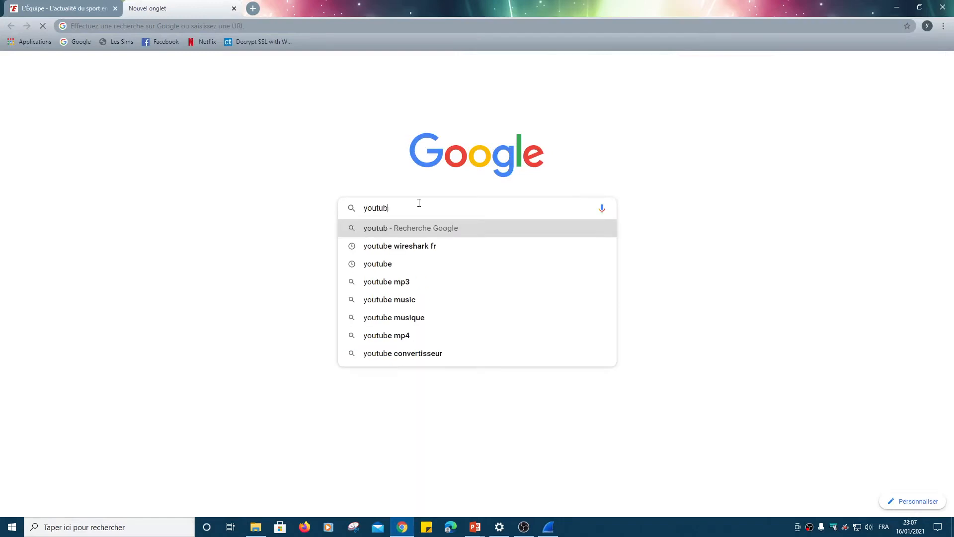
text(e)
key(Return)
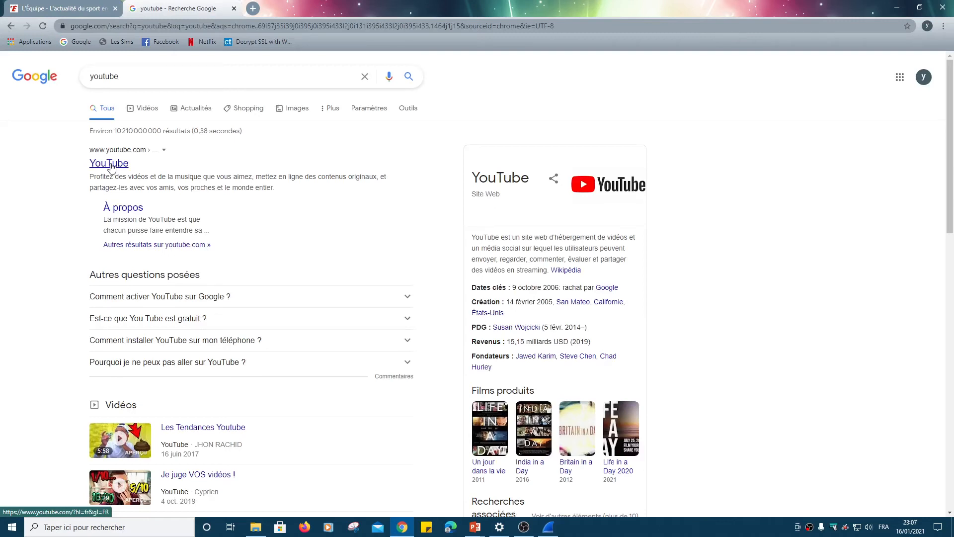
Switch to Wireshark, stop the live capture and filter the packet list with quic
key(alt+Tab)
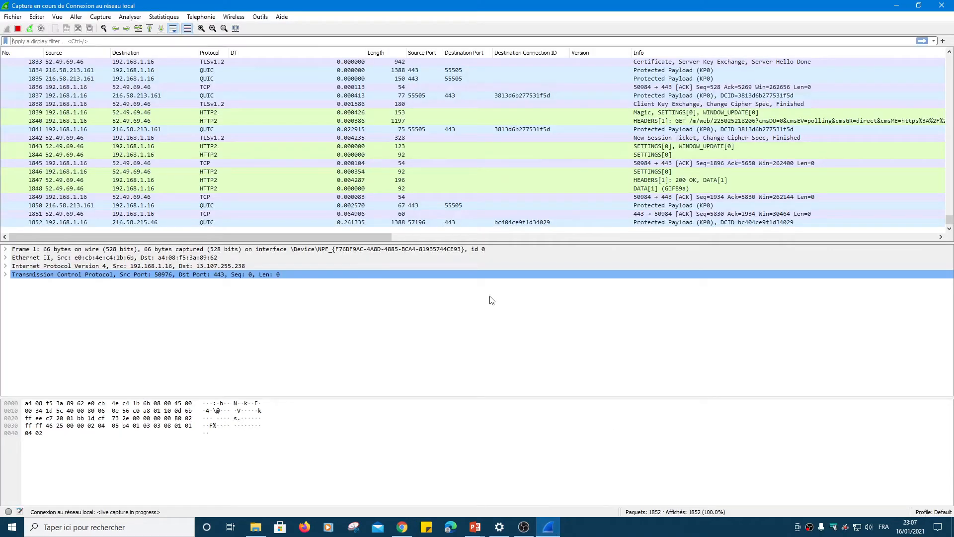
click(18, 28)
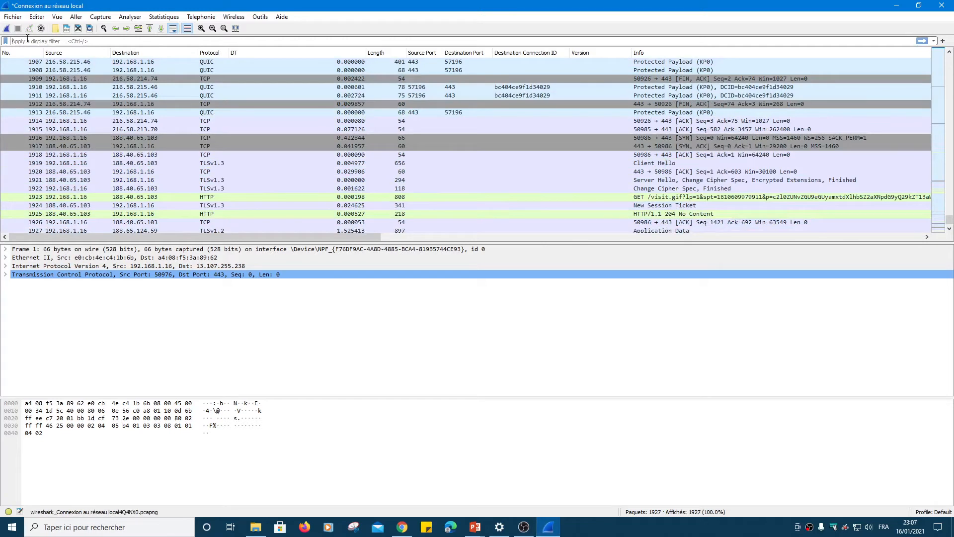
click(27, 40)
text(quic)
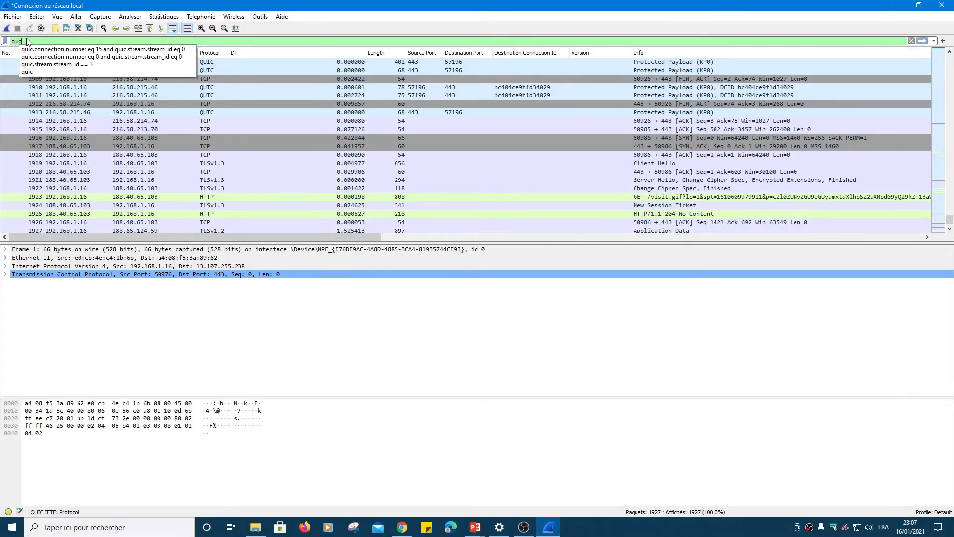
key(Return)
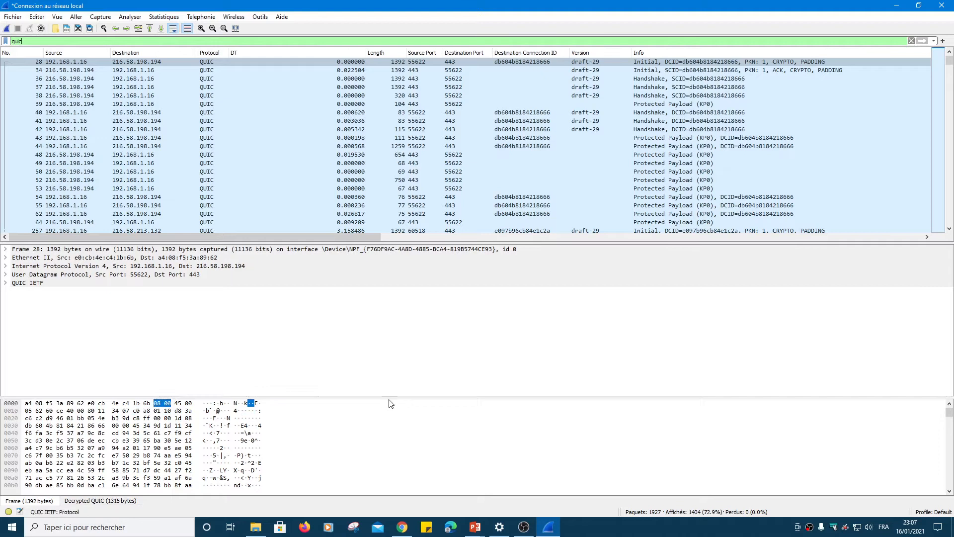
Enlarge the packet details area and inspect the User Datagram Protocol layer of packet 28, then collapse it
drag(391, 396, 391, 419)
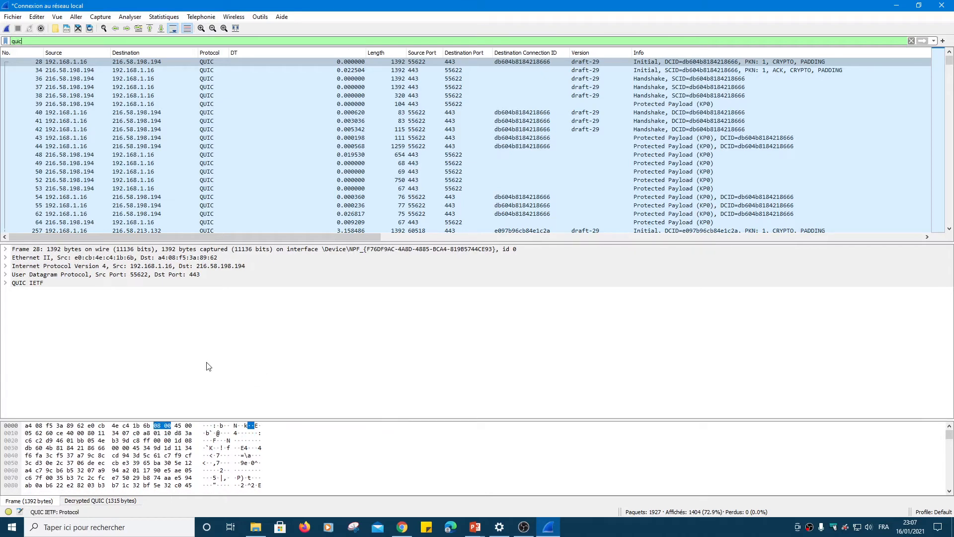
click(6, 276)
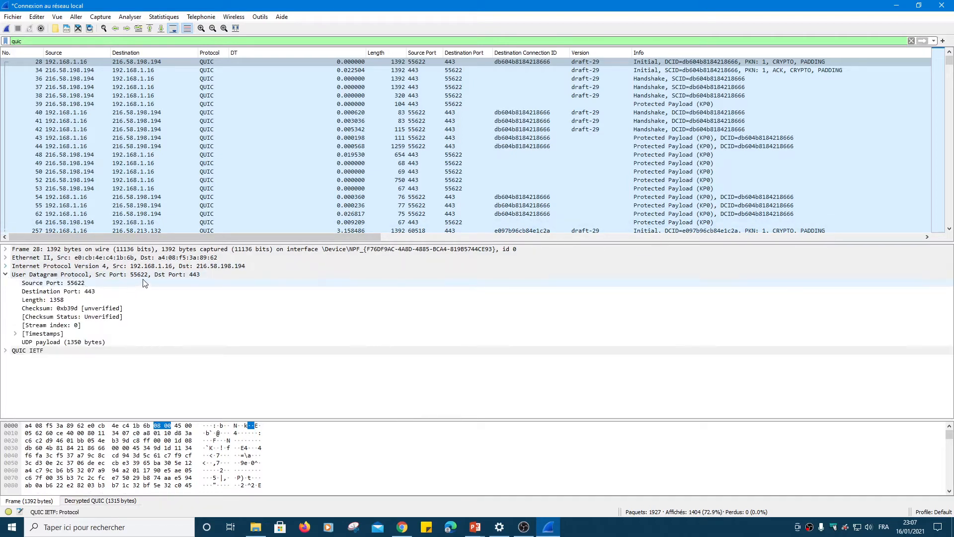
click(55, 277)
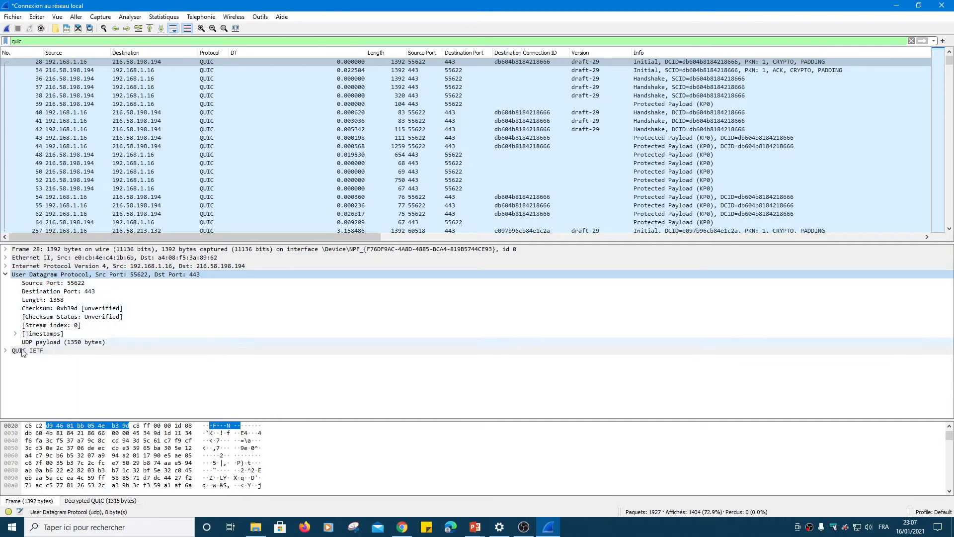
click(5, 274)
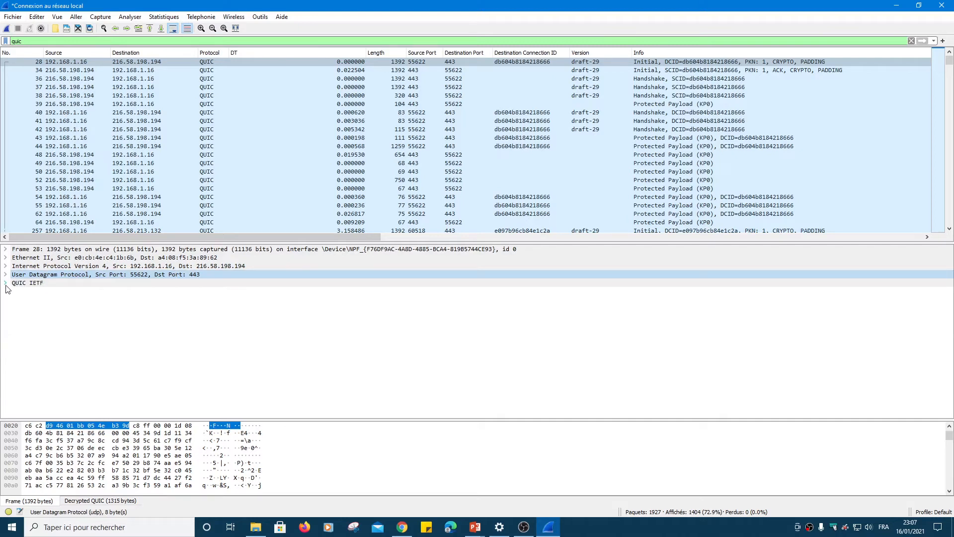
Expand packet 28's QUIC IETF layer down to the TLSv1.3 Client Hello and examine its handshake fields and extensions
click(6, 283)
scroll(162, 312, down, 1)
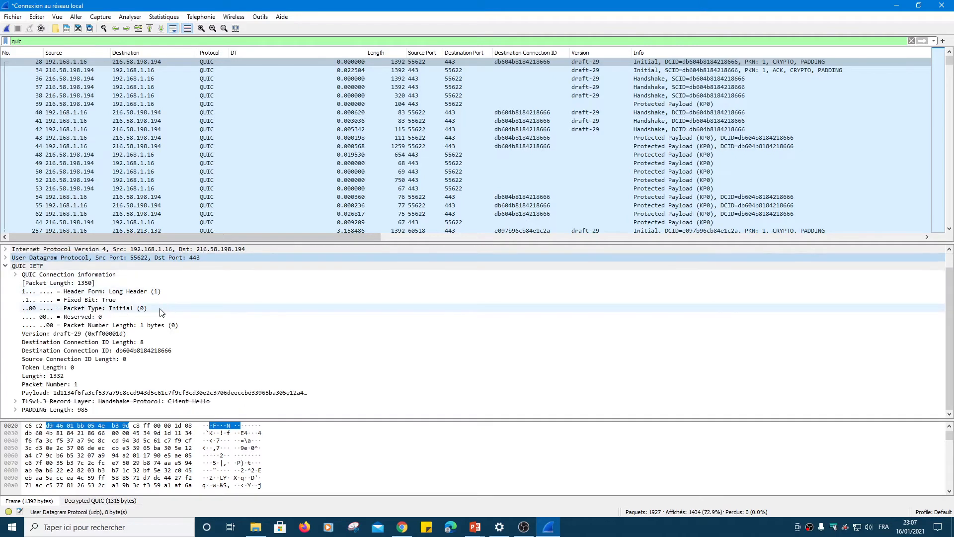
click(57, 402)
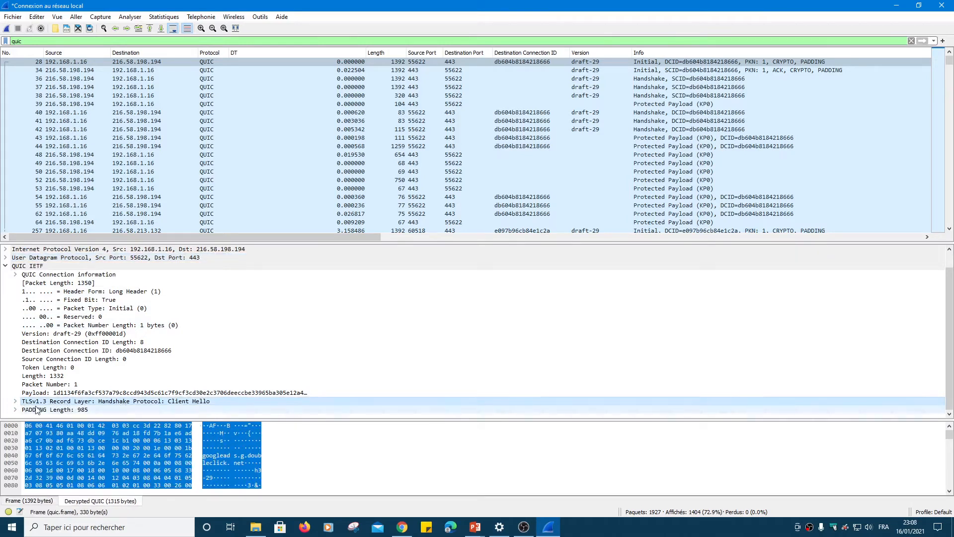
click(14, 403)
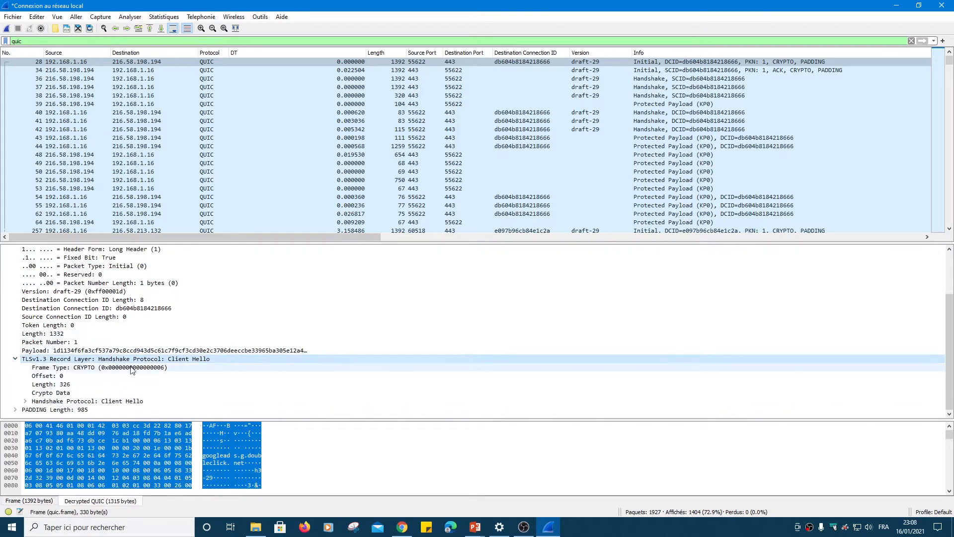
click(25, 401)
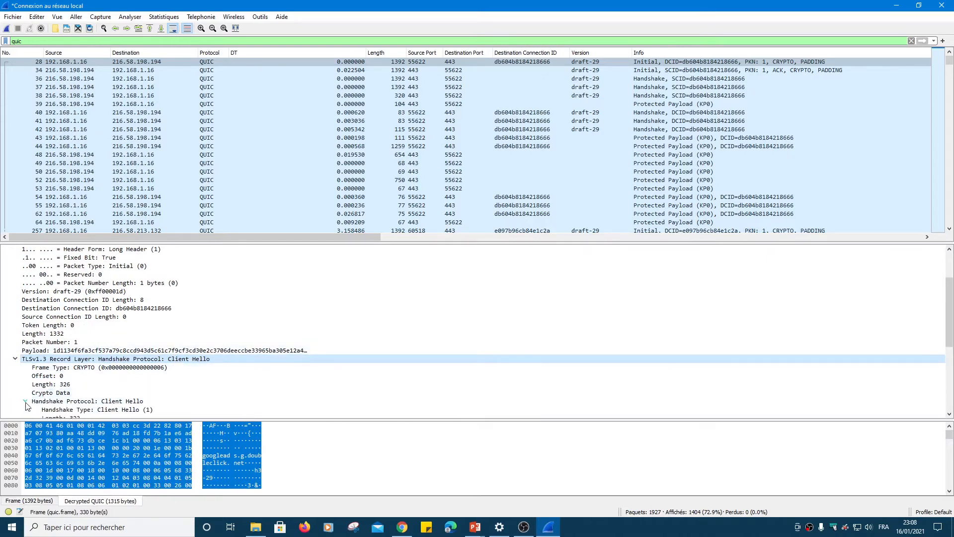
click(121, 257)
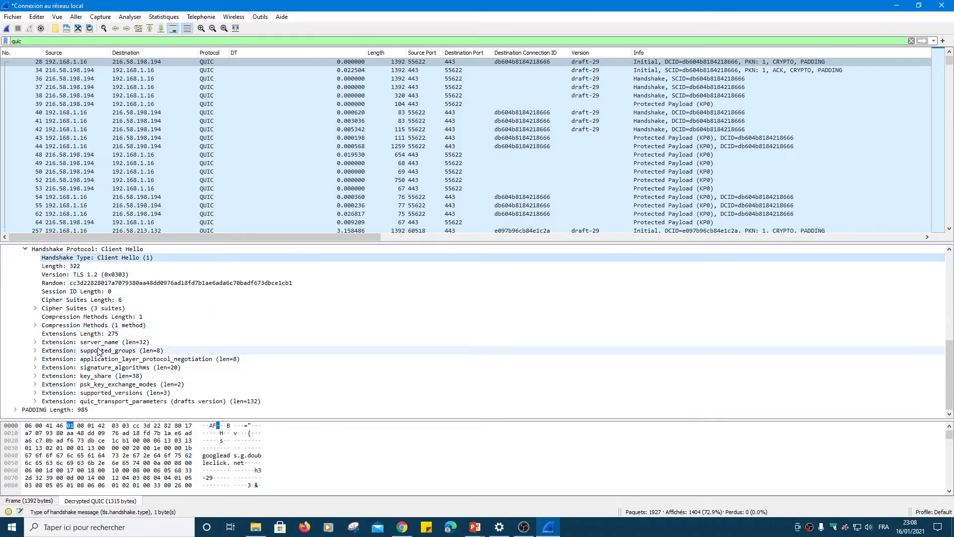
scroll(97, 358, up, 3)
scroll(92, 373, down, 1)
scroll(90, 377, down, 2)
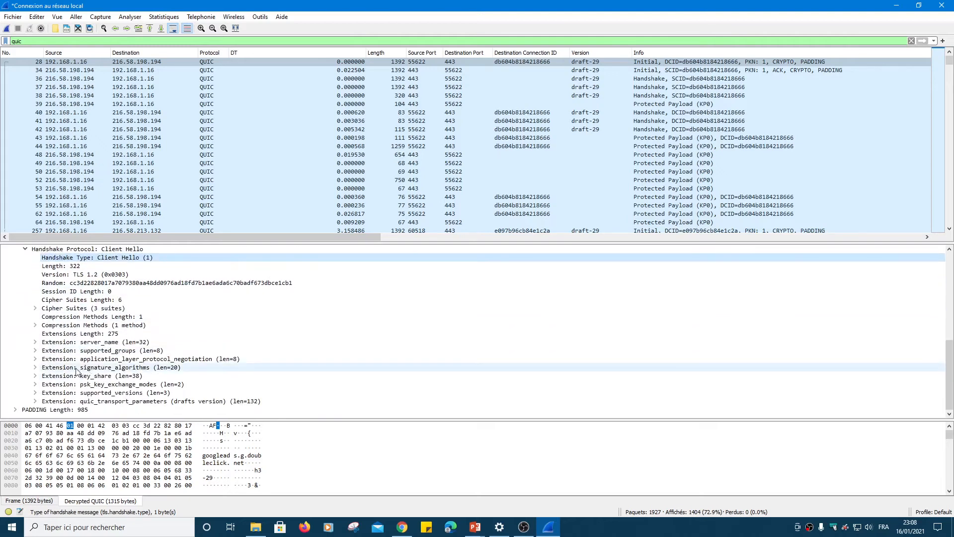
Select packet 34 and examine its ACK frame and TLSv1.3 Server Hello, including the cipher suite
click(102, 71)
scroll(99, 318, up, 9)
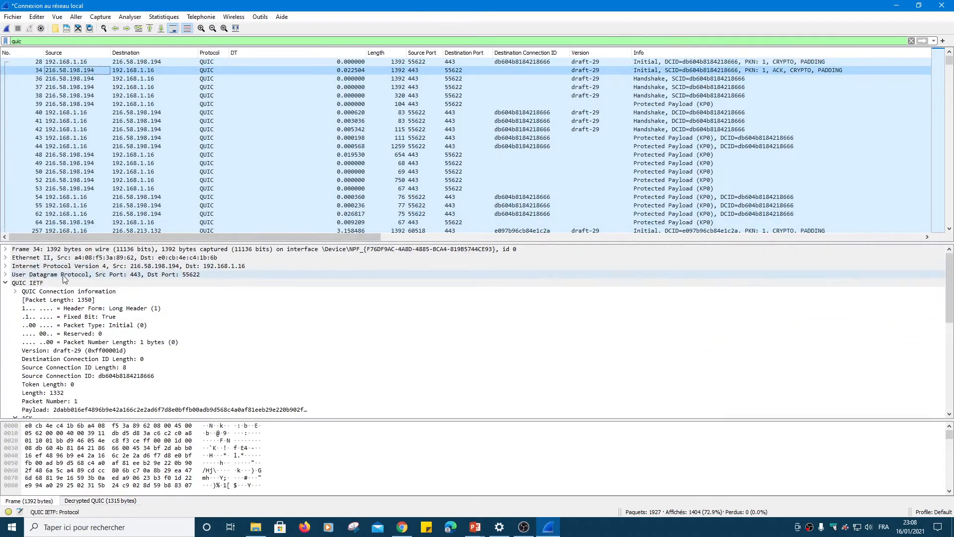
scroll(123, 324, down, 4)
scroll(149, 318, down, 2)
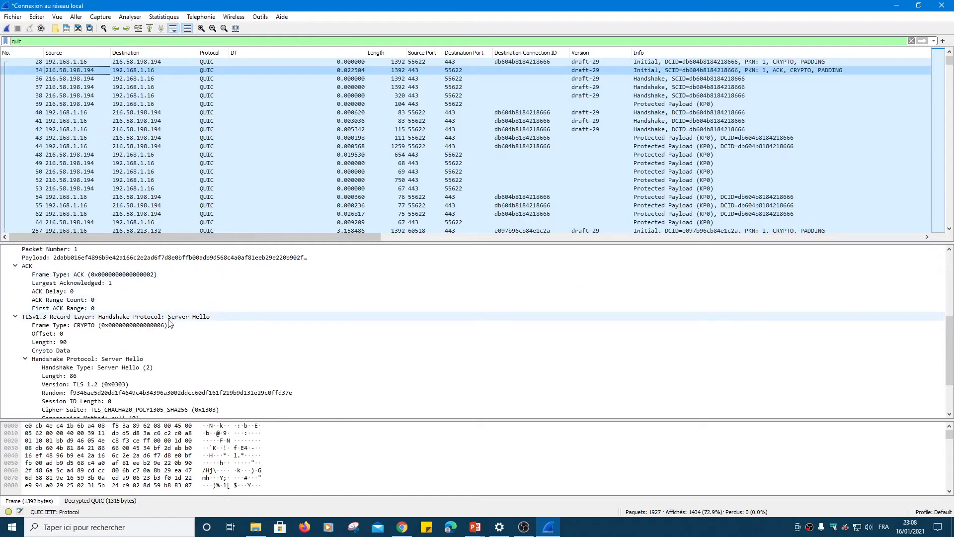
scroll(174, 314, down, 3)
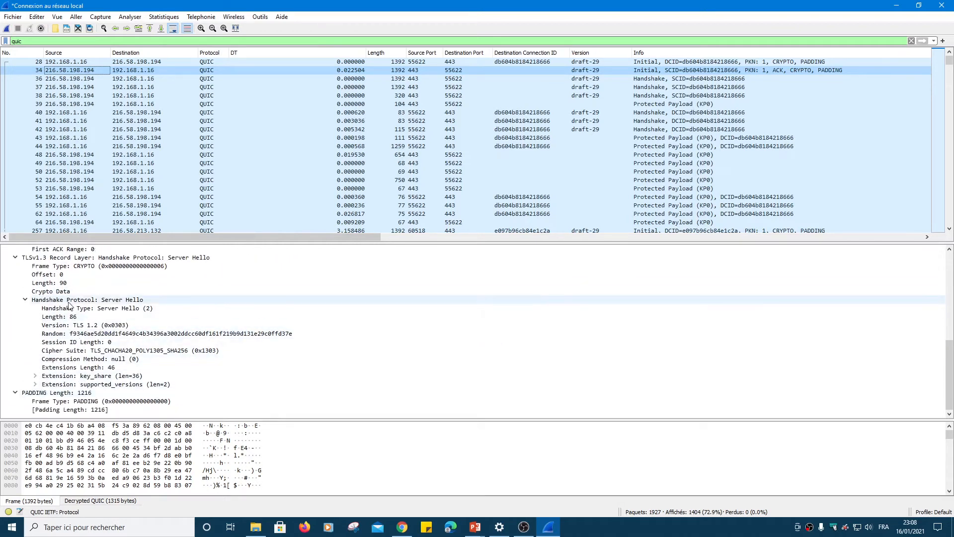
scroll(82, 357, up, 2)
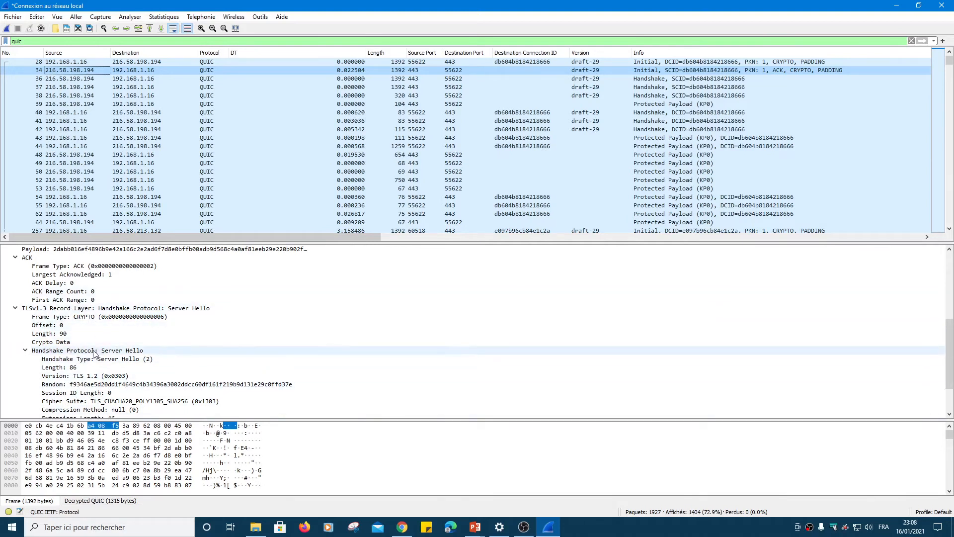
scroll(145, 349, down, 1)
scroll(143, 349, down, 1)
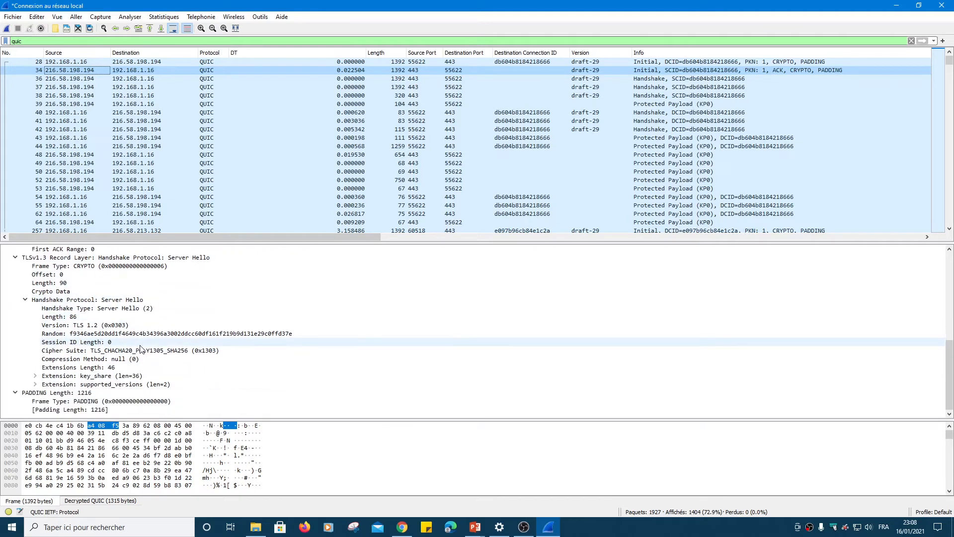
scroll(140, 349, up, 1)
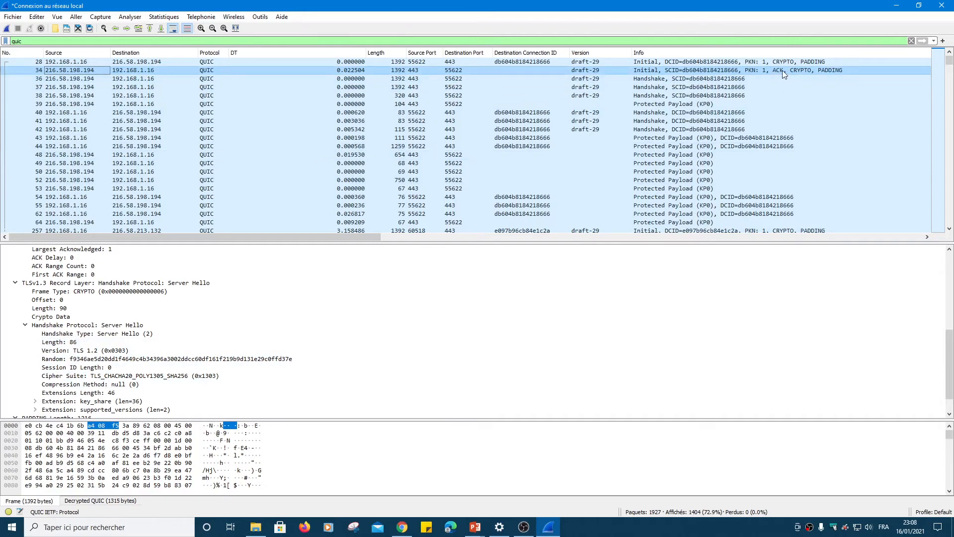
Collapse packet 34's TLSv1.3 record and inspect its Source Connection ID and Version fields in the QUIC header
click(15, 282)
click(70, 292)
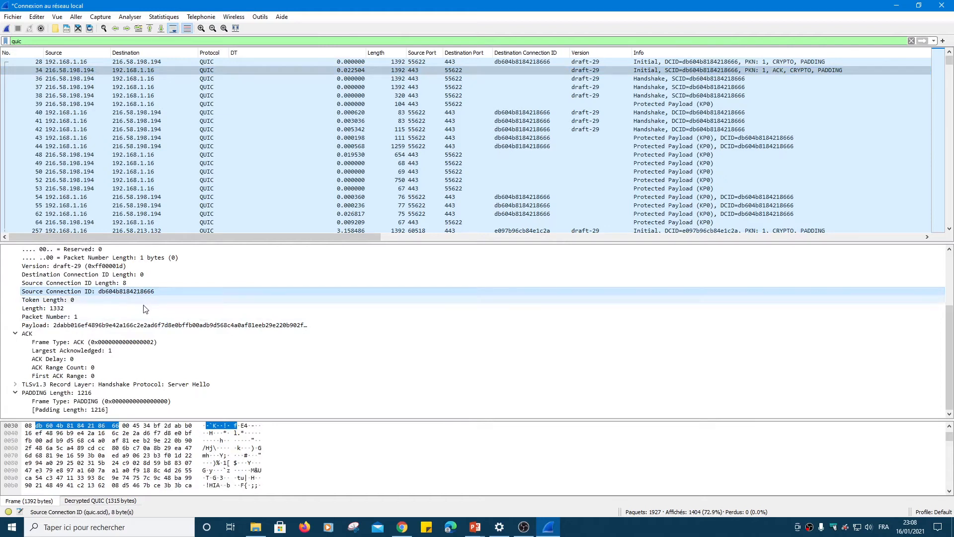
scroll(129, 313, up, 4)
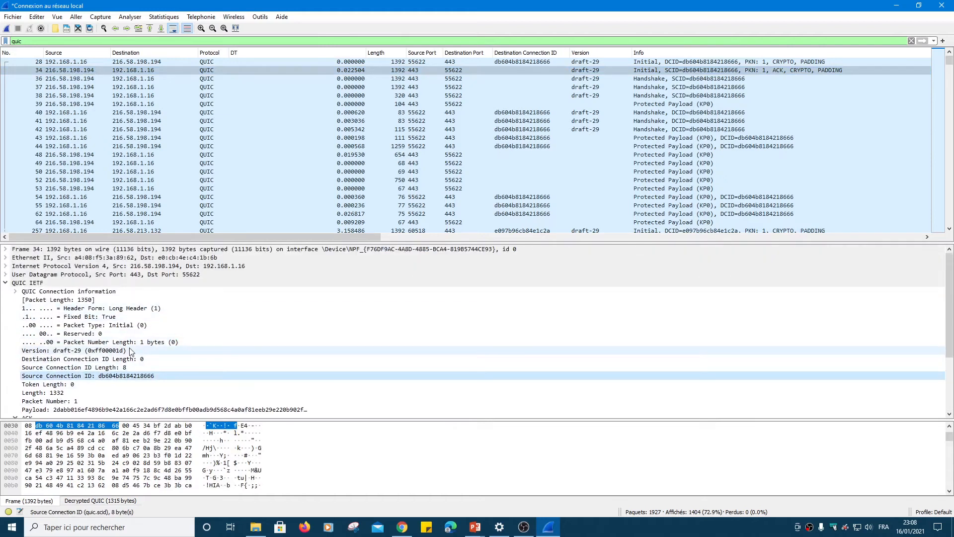
click(82, 352)
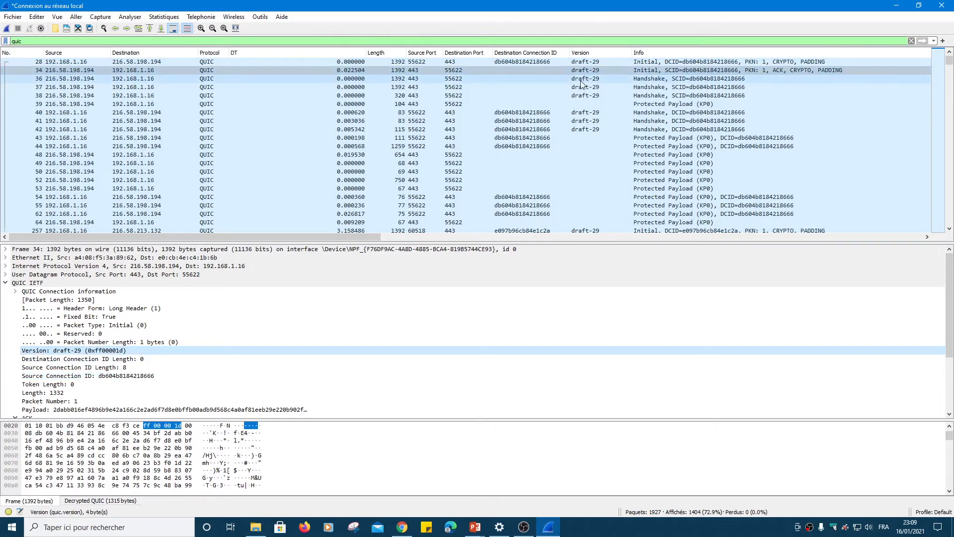
scroll(330, 331, down, 2)
scroll(330, 330, up, 2)
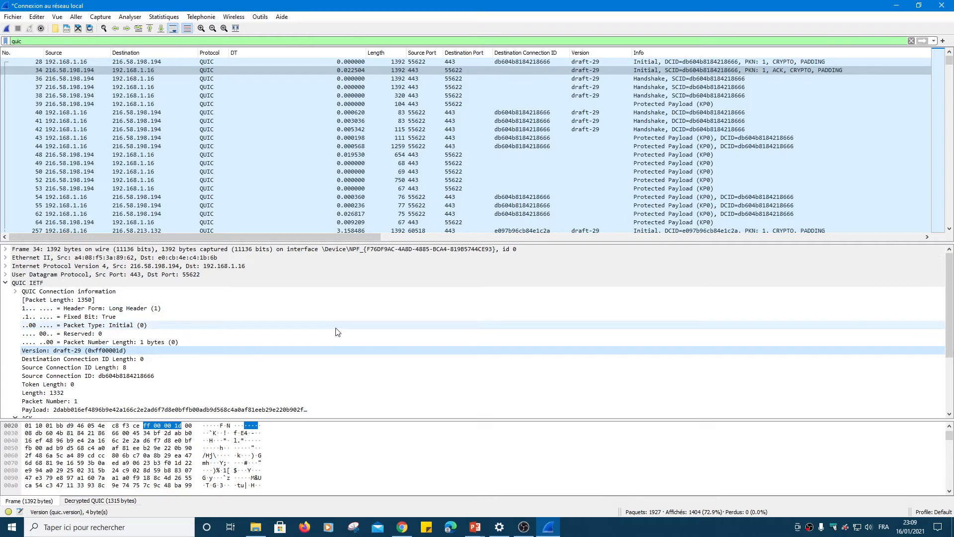
Check sslkeylog.log in File Explorer, then search Windows Settings for varia and open the environment variables for the account
click(256, 528)
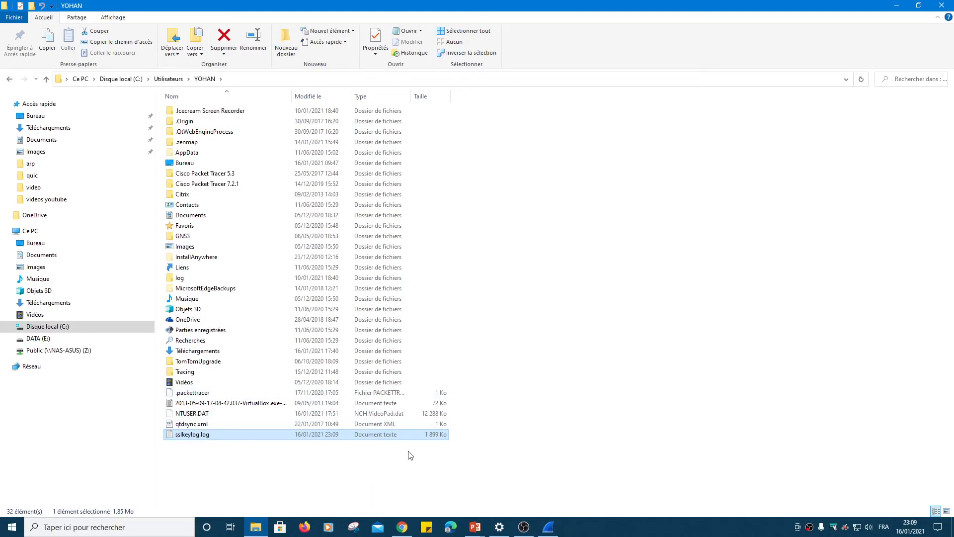
click(504, 530)
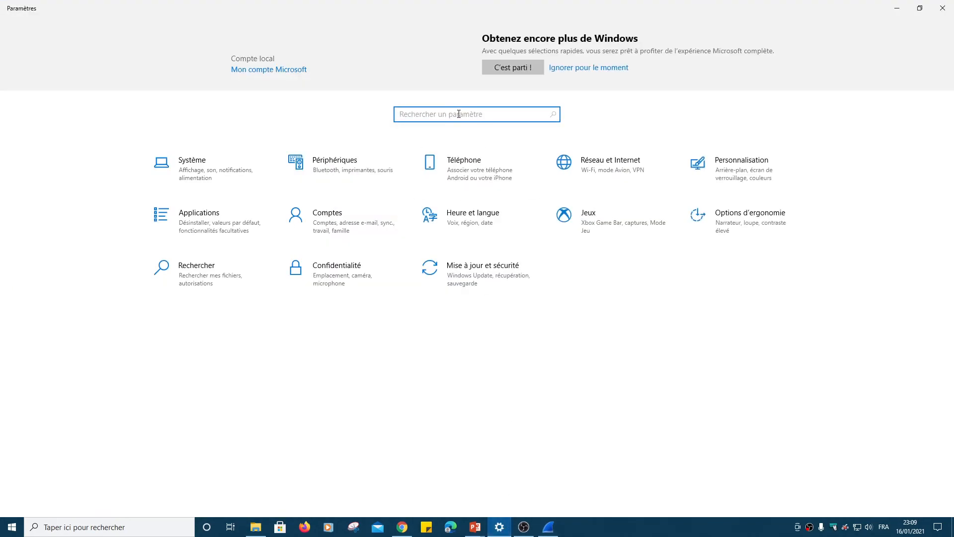
text(va)
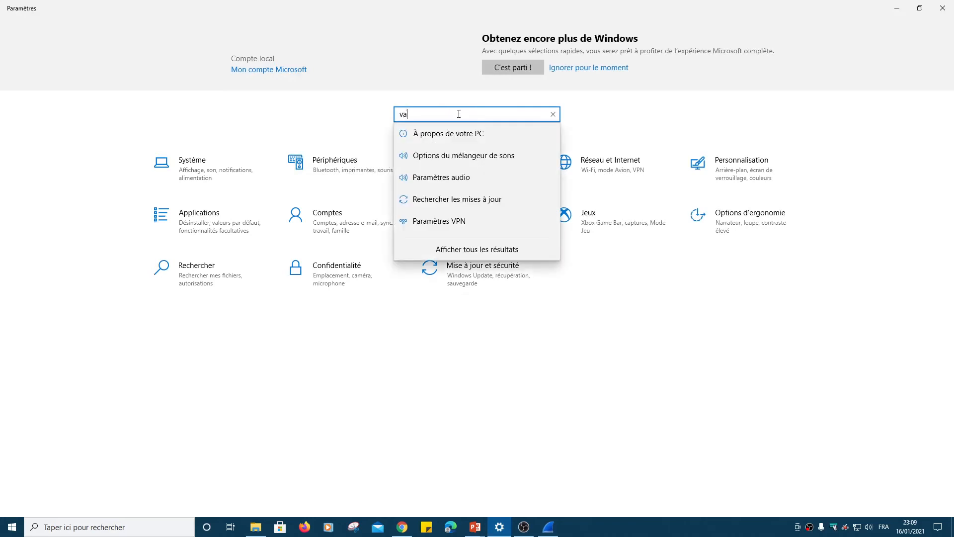
text(rui)
key(BackSpace)
text(ia)
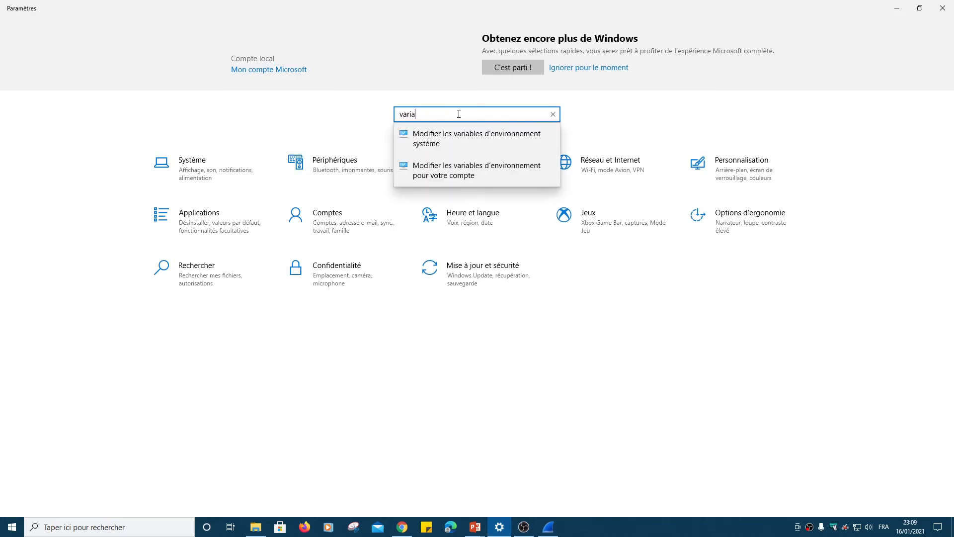
key(Down)
key(Down)
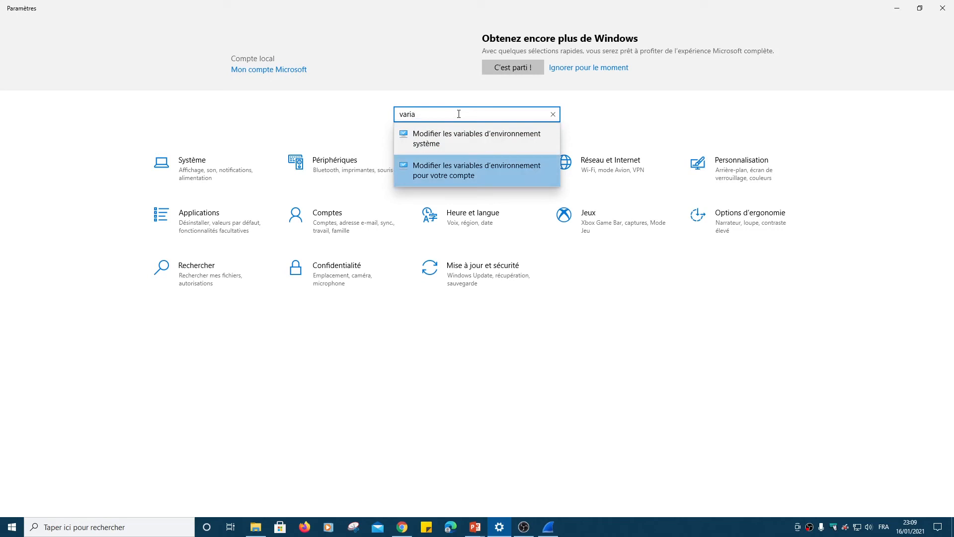
key(Return)
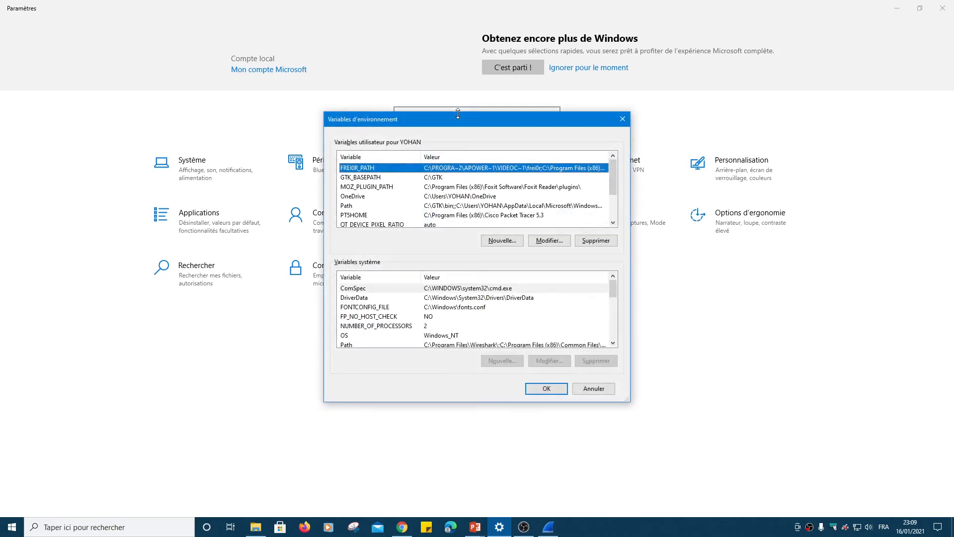
Open the SSLKEYLOGFILE user variable to view its name and log file path
scroll(447, 213, down, 2)
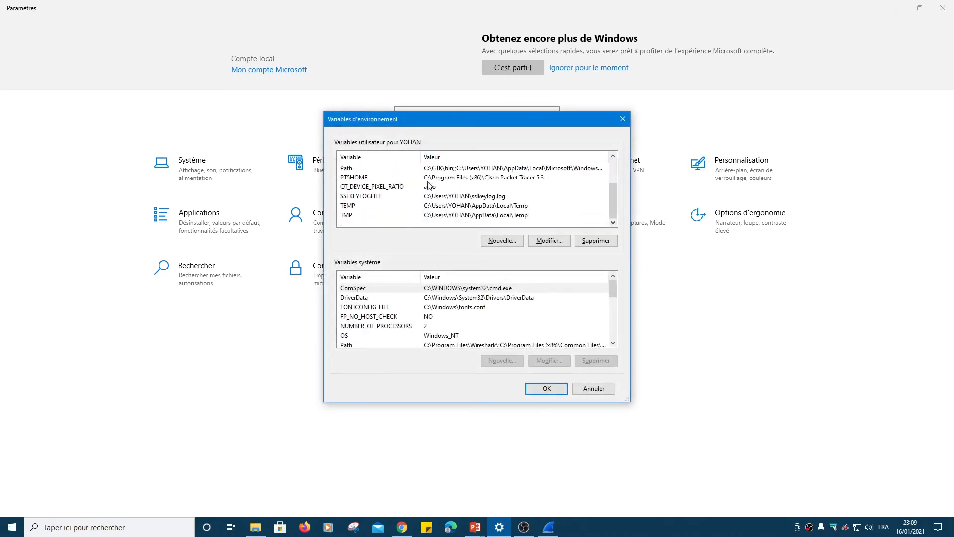
double_click(379, 196)
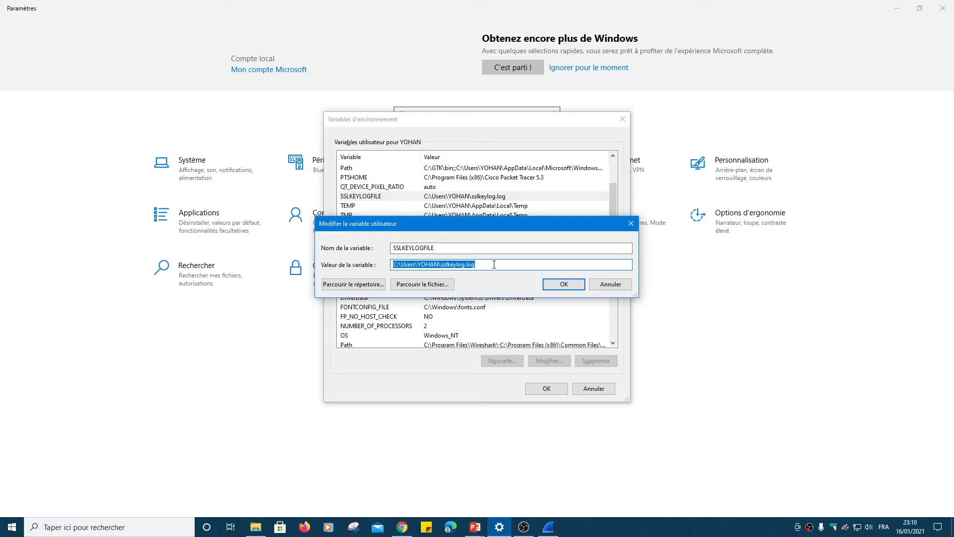
Accept the SSLKEYLOGFILE variable and the environment variables, and switch back to Wireshark
click(563, 284)
click(547, 389)
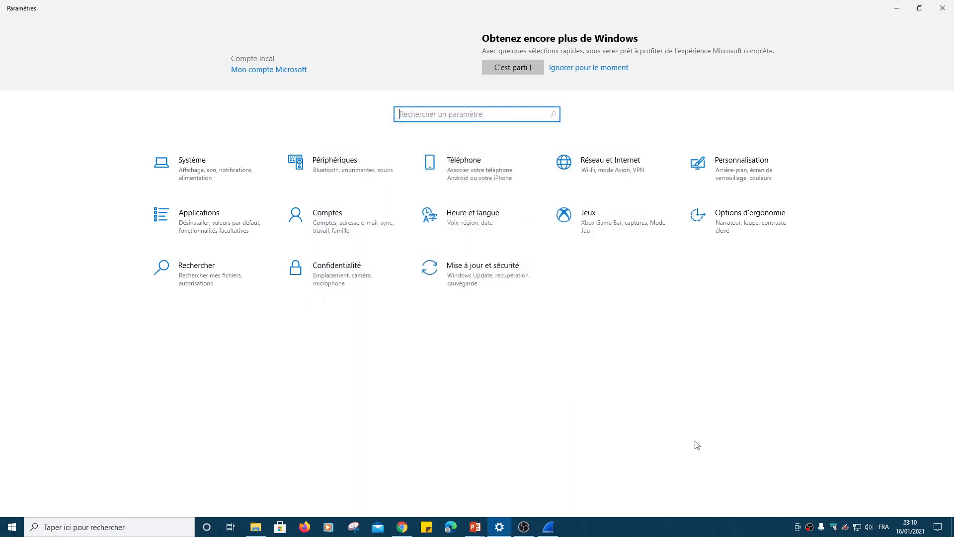
click(548, 527)
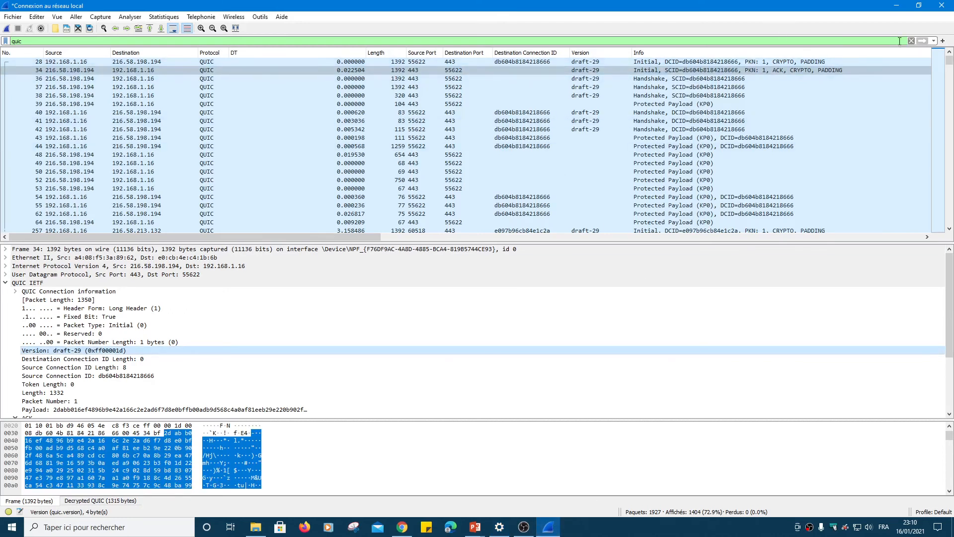
Check in Wireshark's TLS protocol preferences that the (Pre)-Master-Secret log filename points to sslkeylog.log, and accept the preferences
click(42, 19)
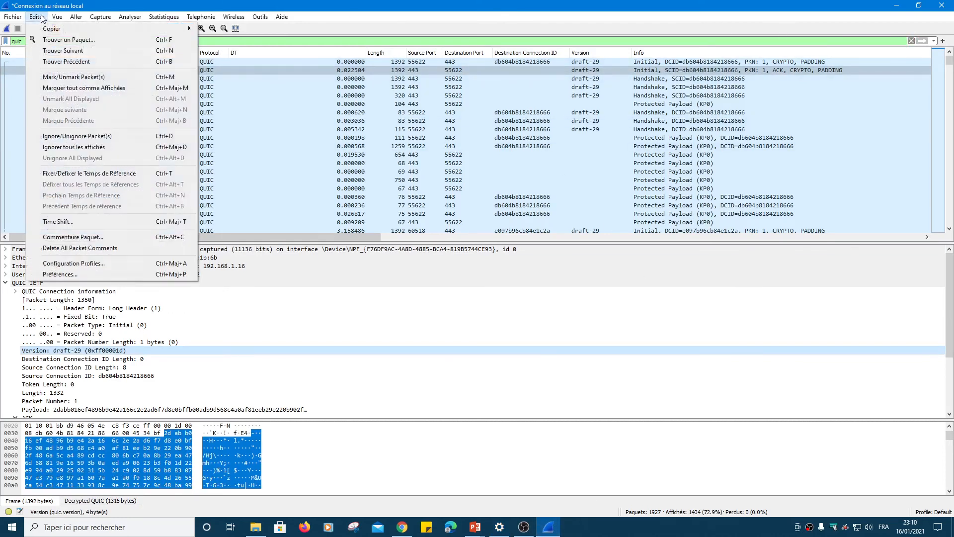
click(73, 276)
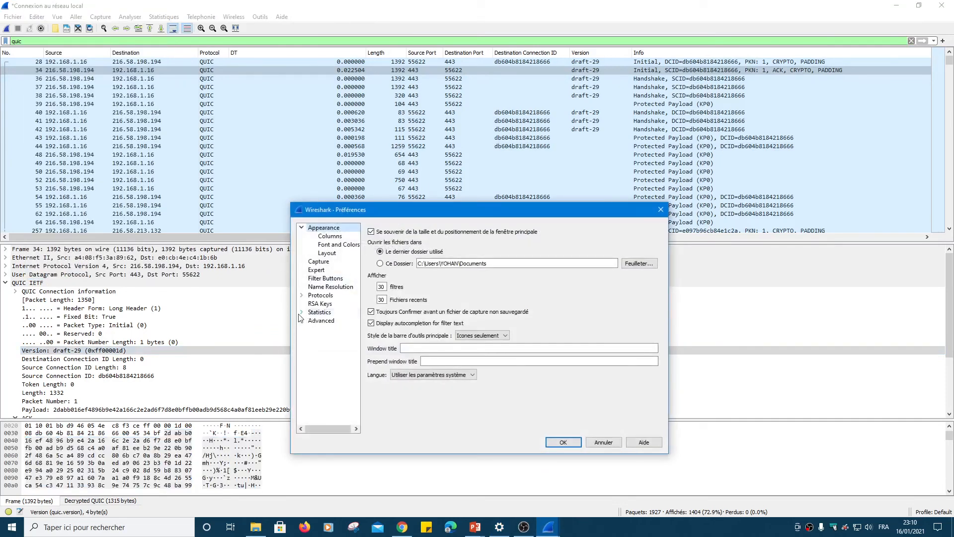
click(301, 295)
click(322, 297)
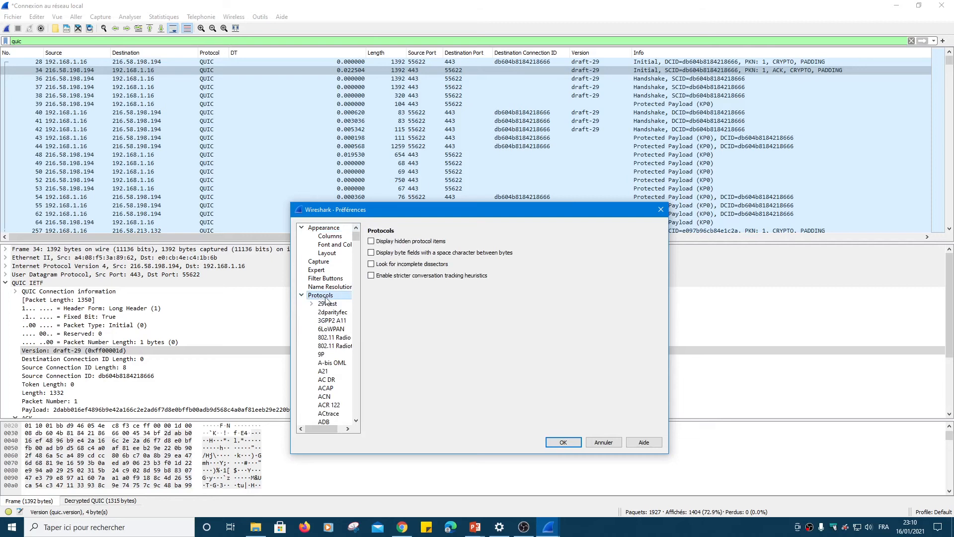
text(tls)
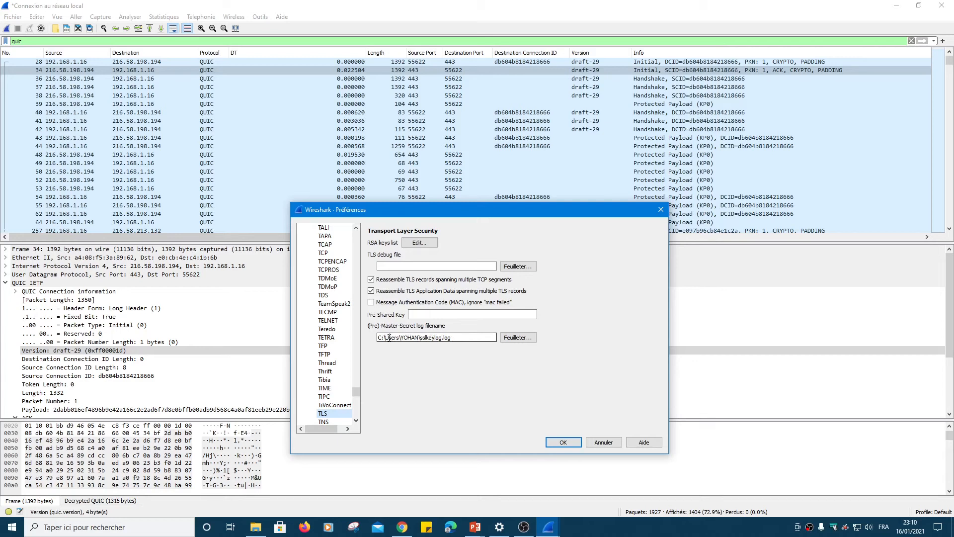
click(562, 443)
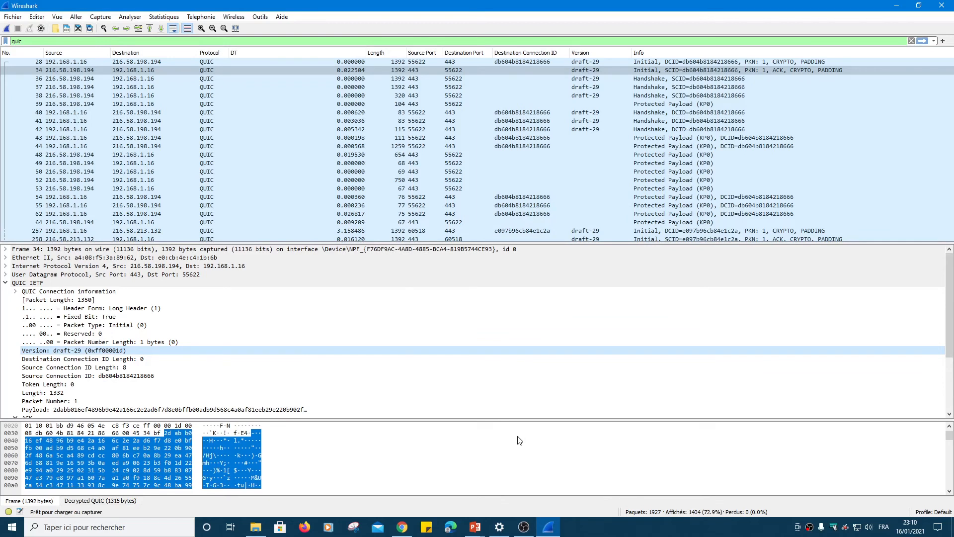
Close the Google Chrome window and minimise the Wireshark, Windows Settings and File Explorer windows
click(407, 529)
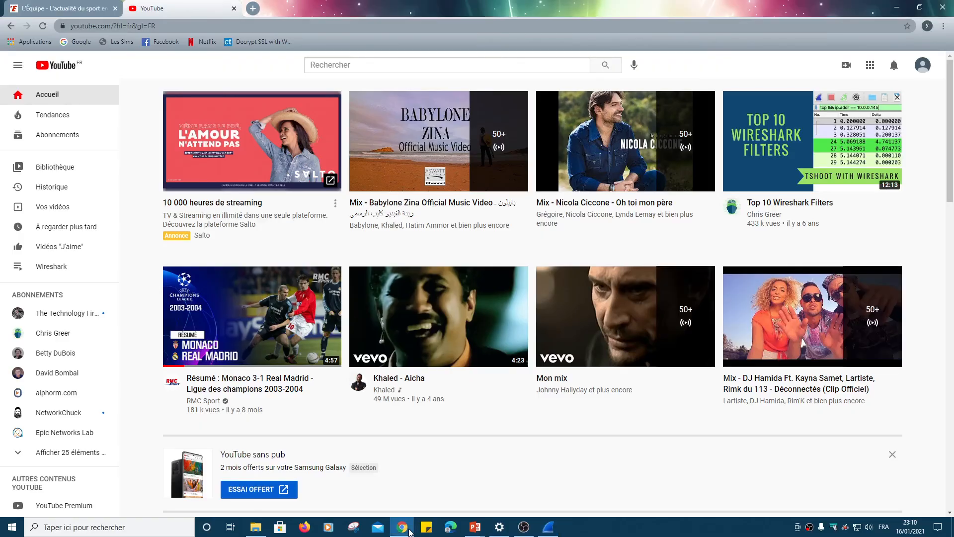
click(943, 7)
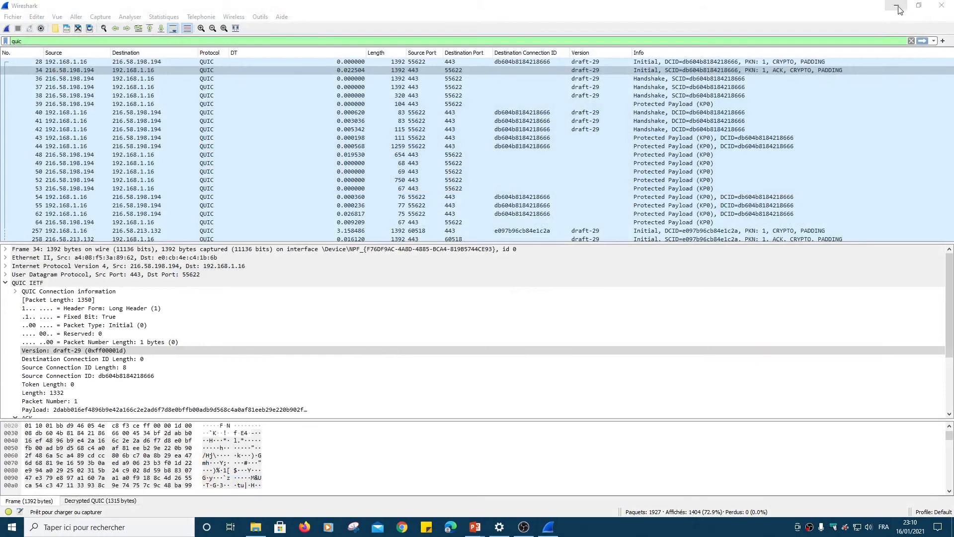
click(897, 6)
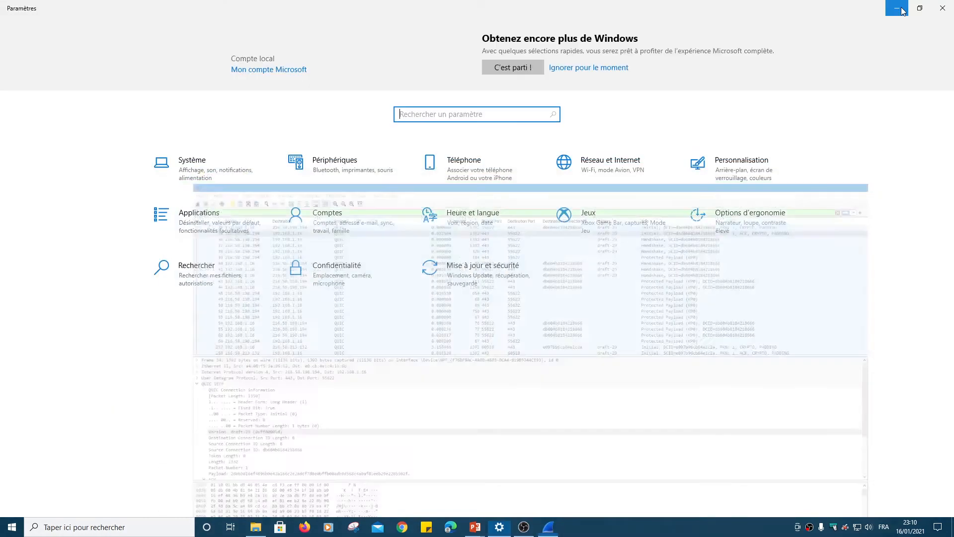
click(903, 11)
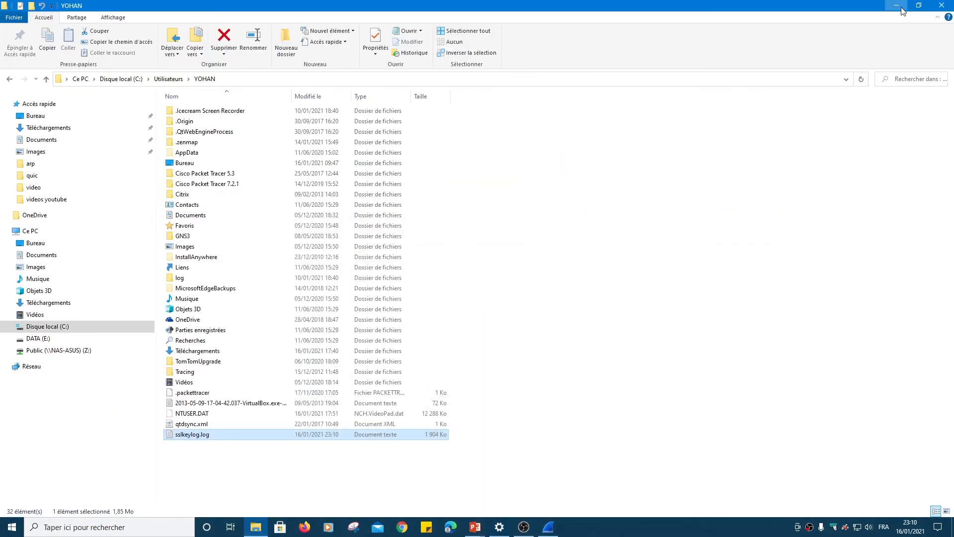
click(897, 6)
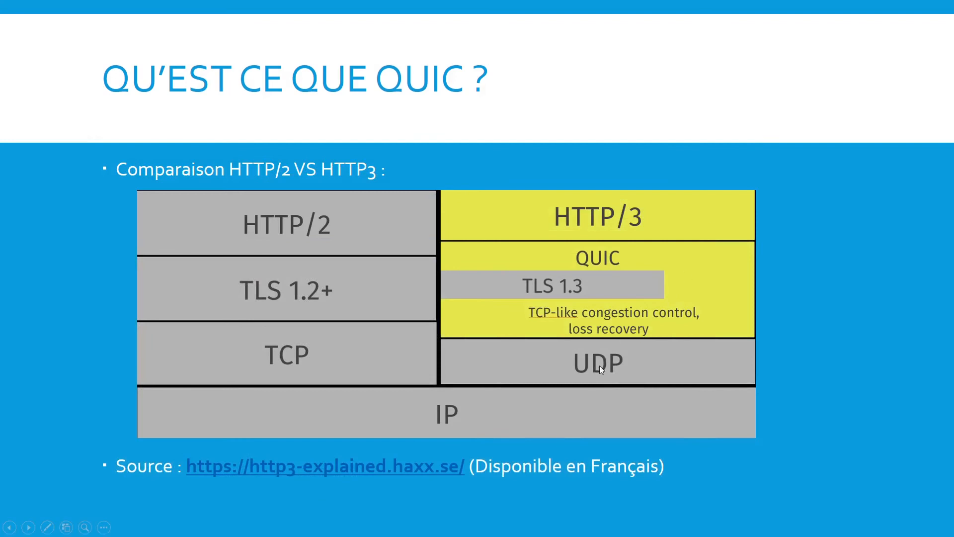
Launch Google Chrome Canary and start a new live capture in Wireshark on Connexion au réseau local
key(super)
key(super)
key(super)
key(super)
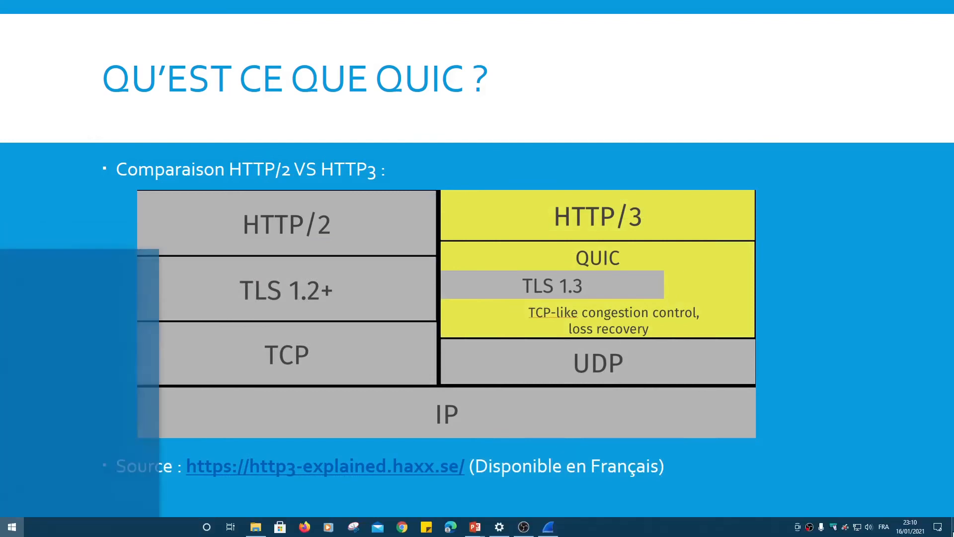
key(super)
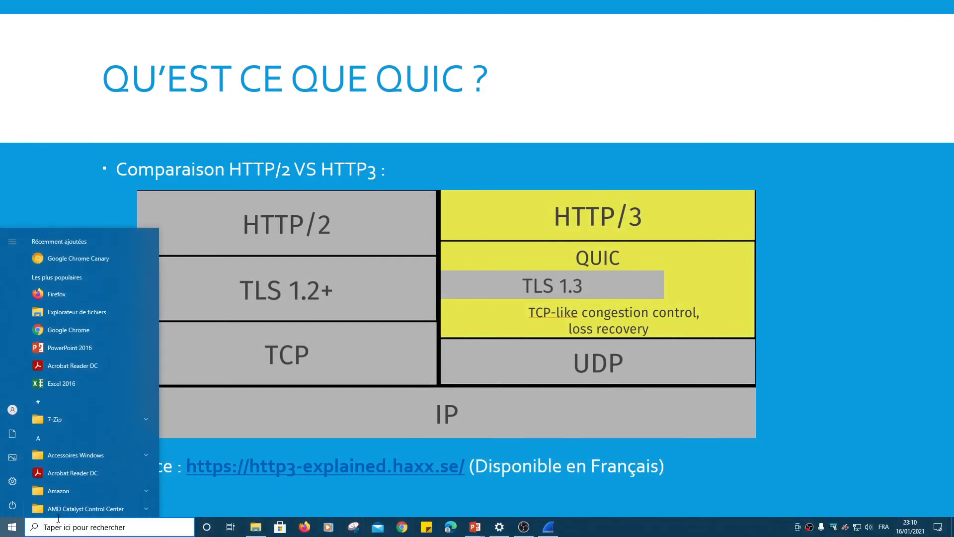
click(102, 258)
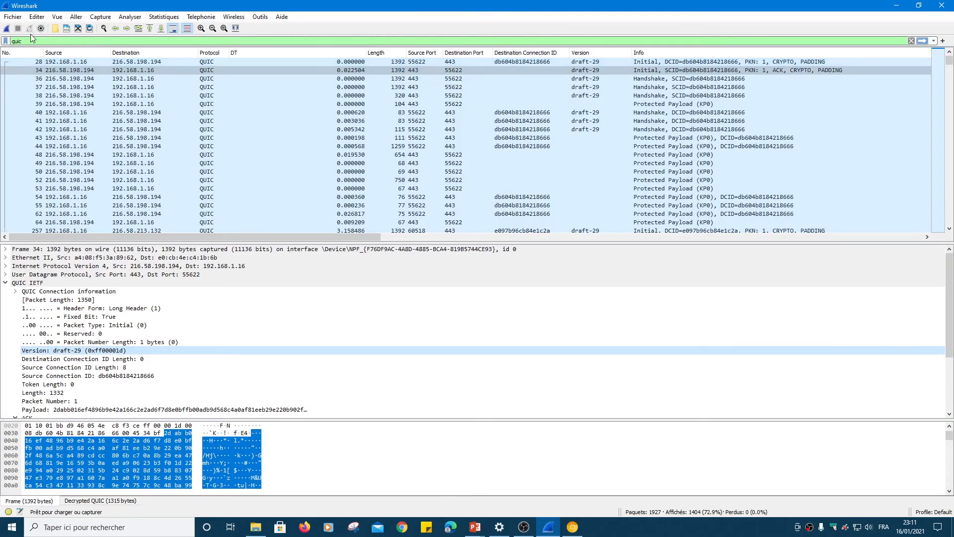
click(546, 289)
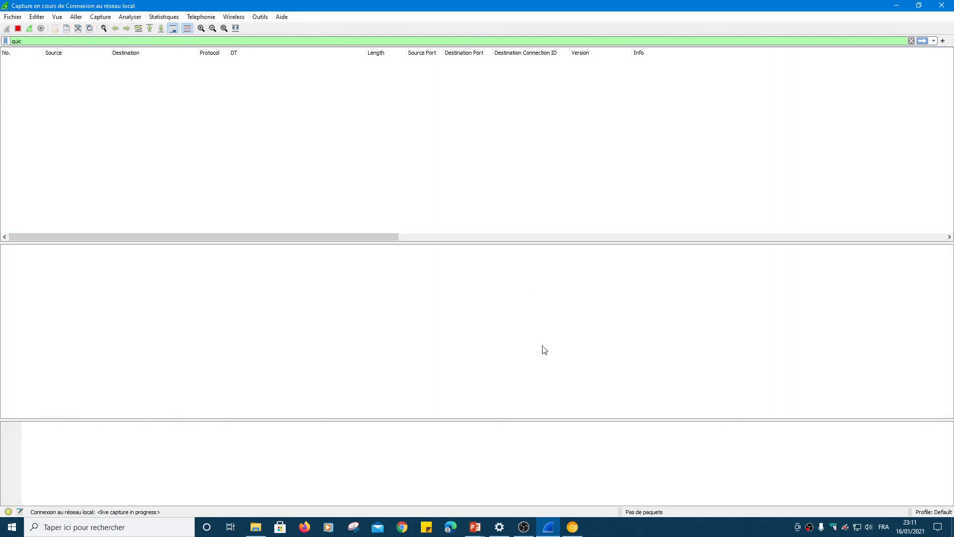
Search Google for google traduction in Chrome Canary to generate traffic, and stop the capture in Wireshark
click(578, 532)
click(393, 213)
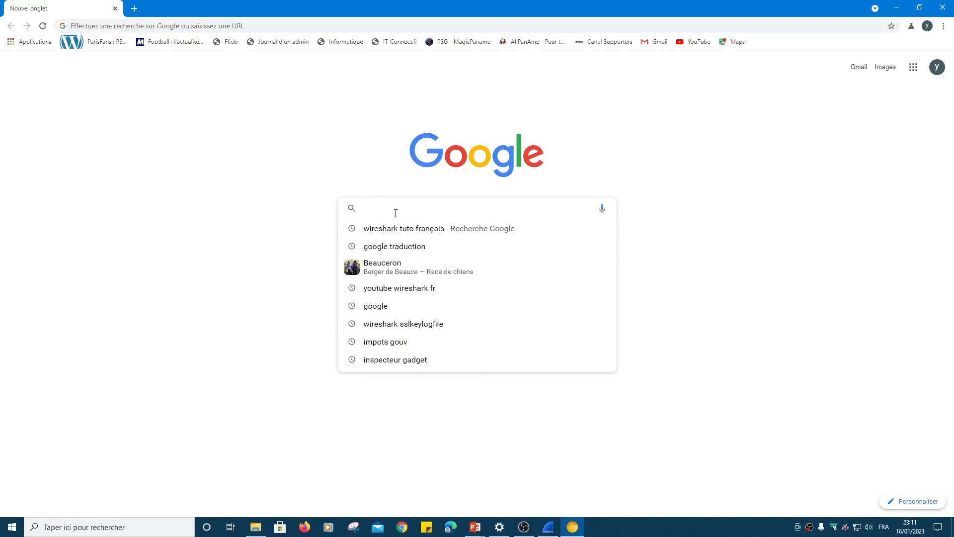
key(Down)
key(Down)
key(Return)
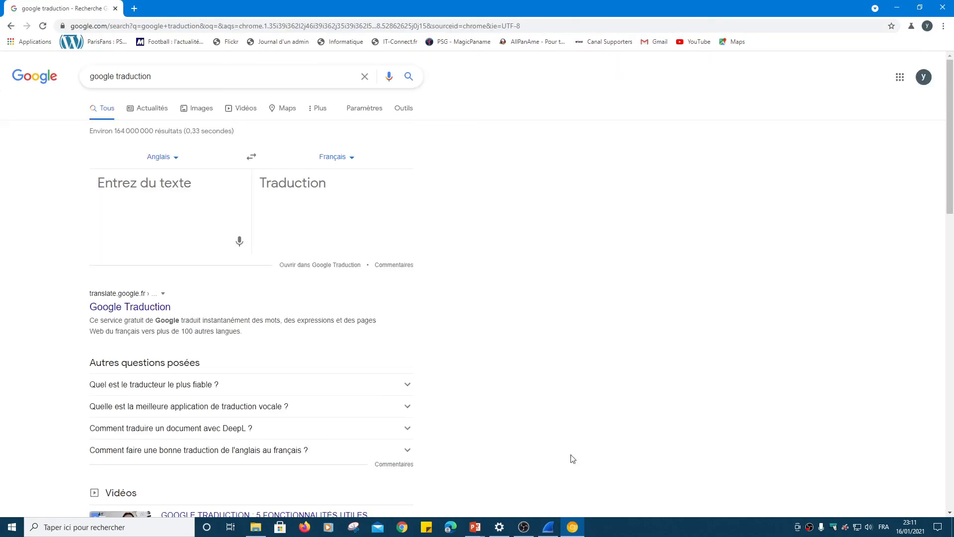
click(548, 527)
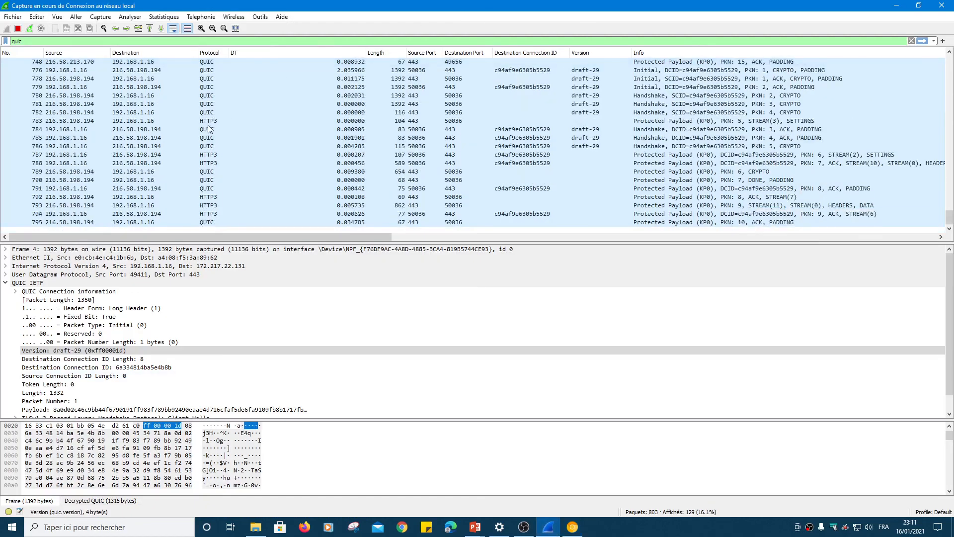
click(19, 30)
Select HTTP3 packet 812 and examine its Hypertext Transfer Protocol Version 3 fields and decrypted QUIC bytes
scroll(392, 178, up, 15)
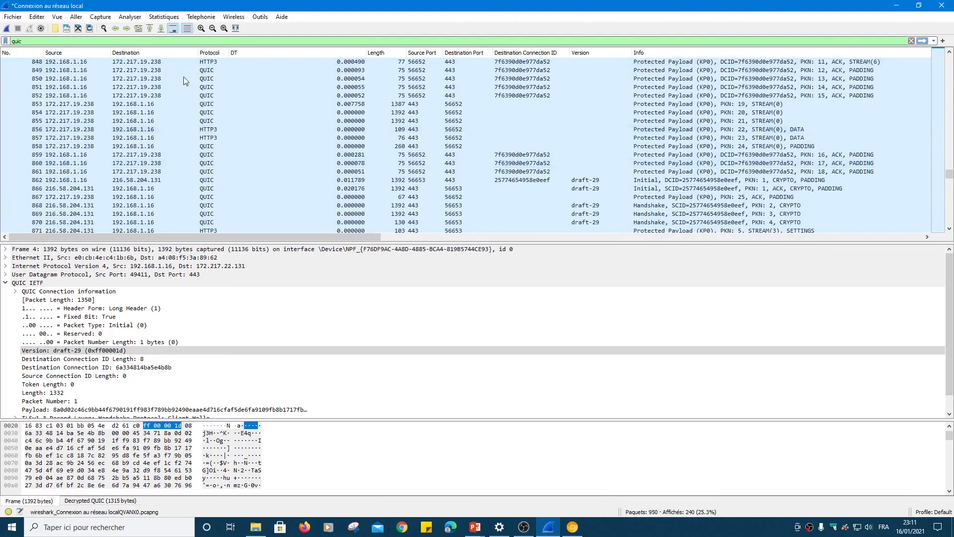
scroll(221, 71, up, 13)
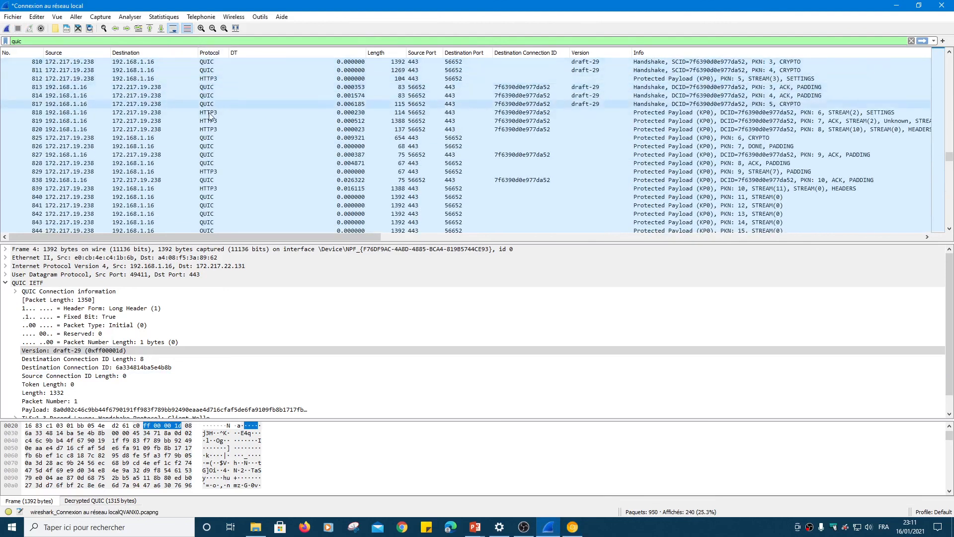
click(211, 80)
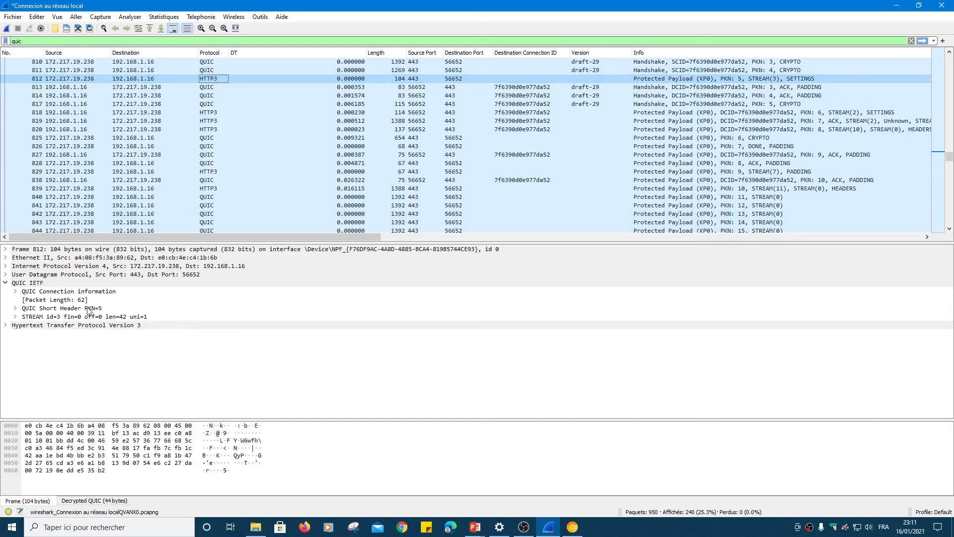
click(6, 326)
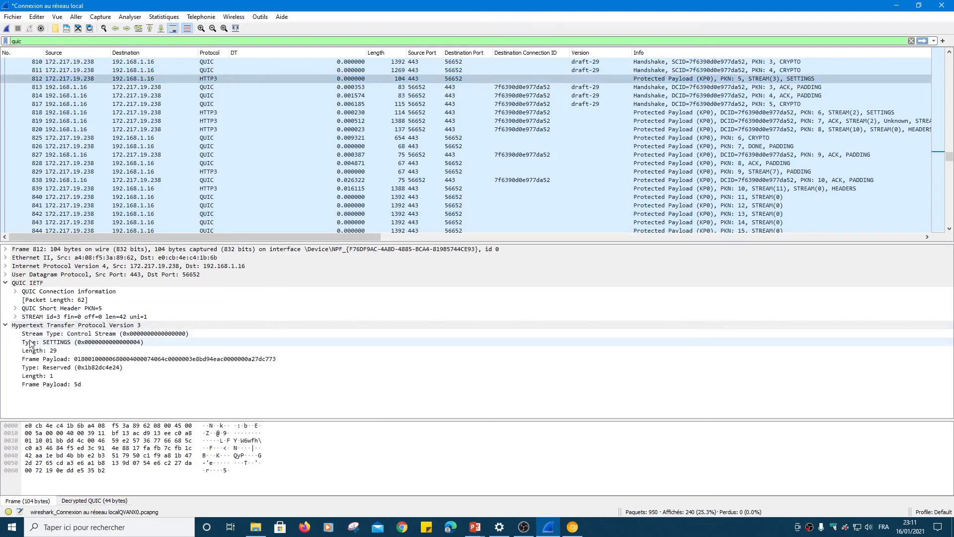
click(120, 501)
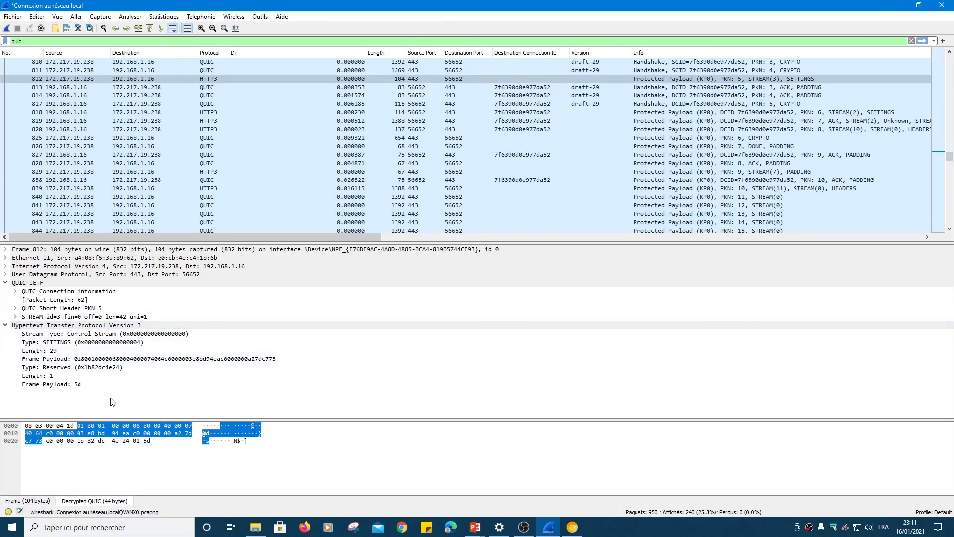